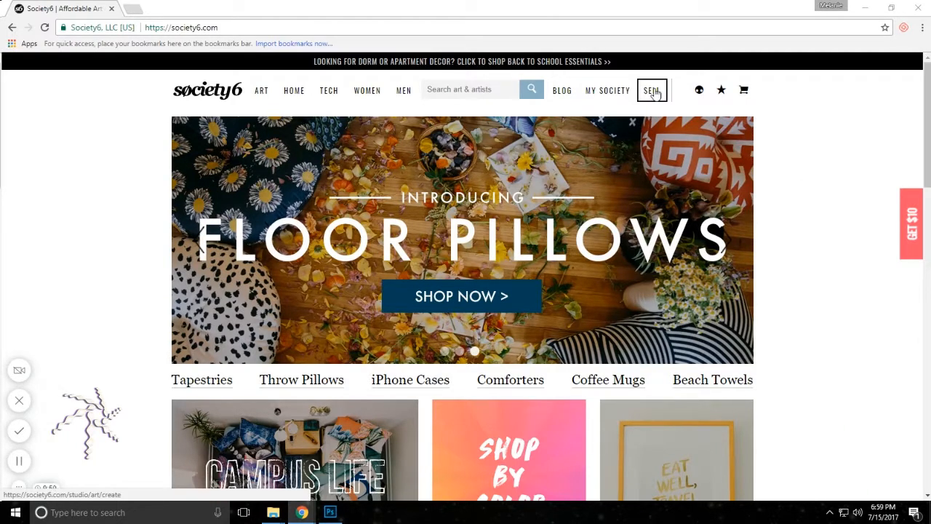
left_click(653, 90)
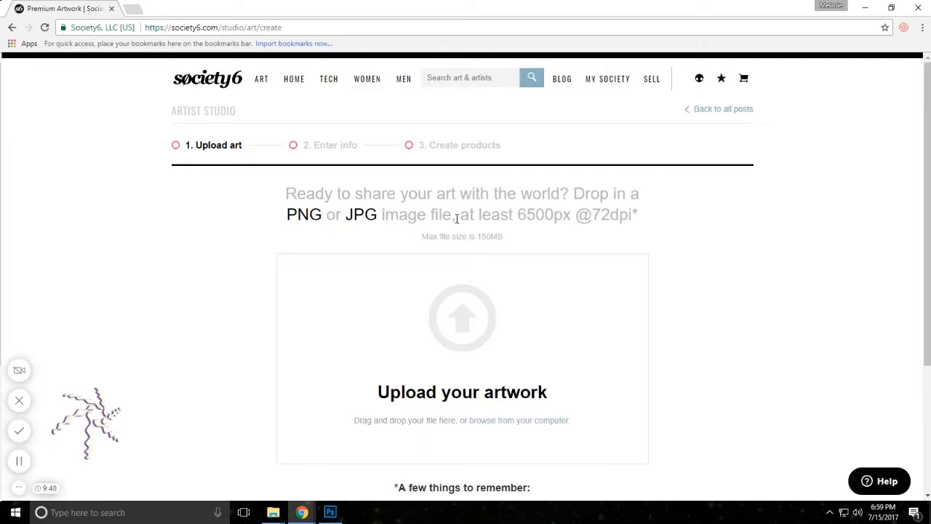
left_click_drag(517, 214, 635, 217)
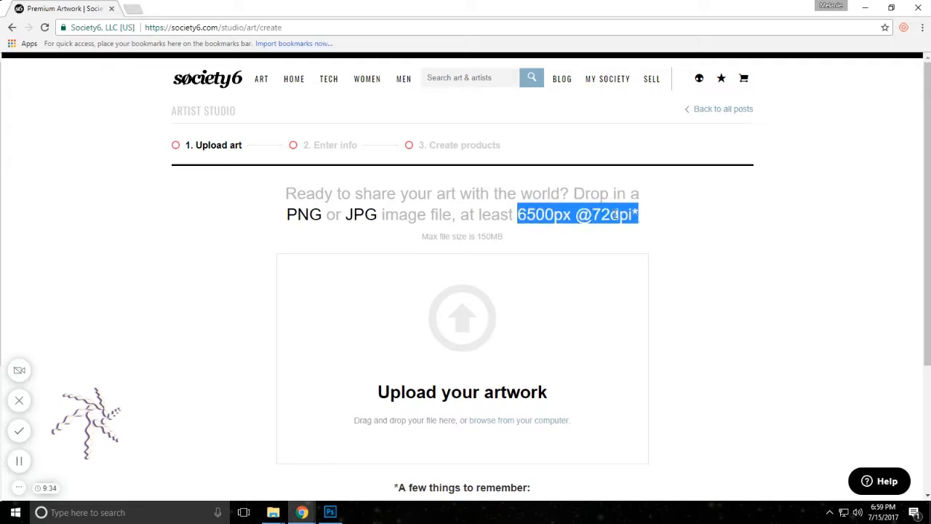
left_click(636, 215)
left_click_drag(632, 216, 611, 216)
left_click(634, 215)
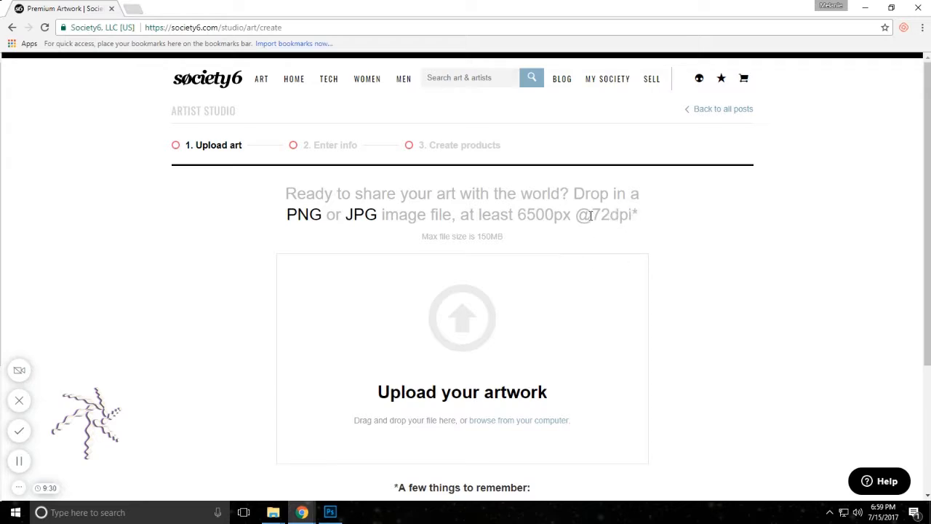
left_click_drag(590, 214, 611, 214)
left_click(607, 210)
left_click_drag(517, 214, 568, 216)
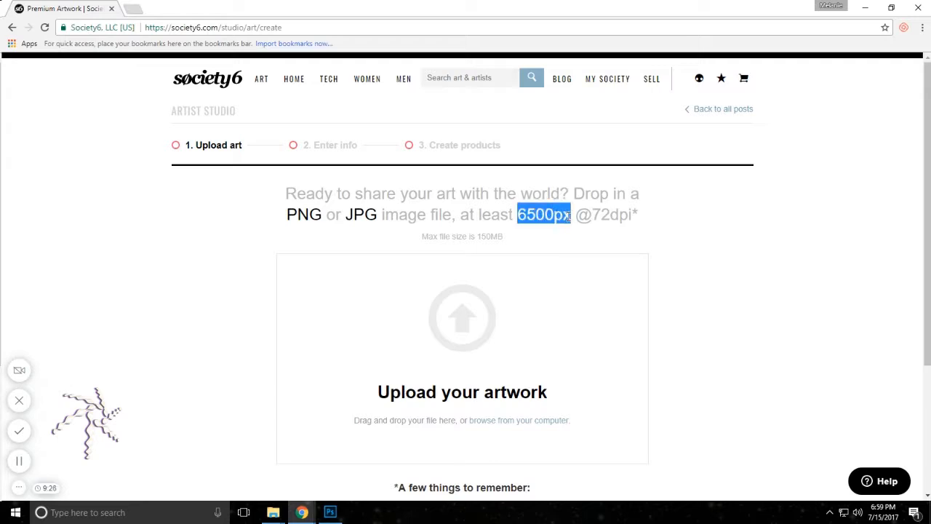
left_click(560, 215)
scroll(680, 335, "down", 1)
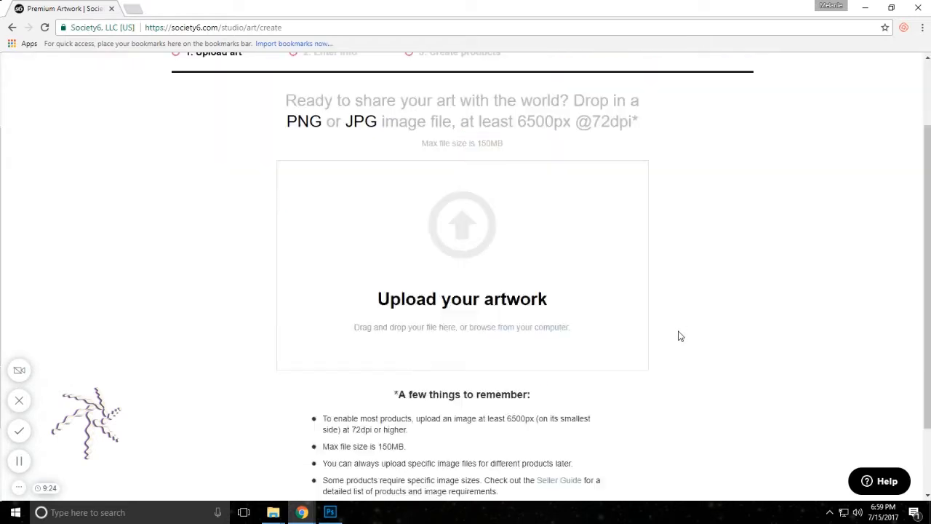
scroll(680, 336, "down", 1)
scroll(680, 335, "down", 2)
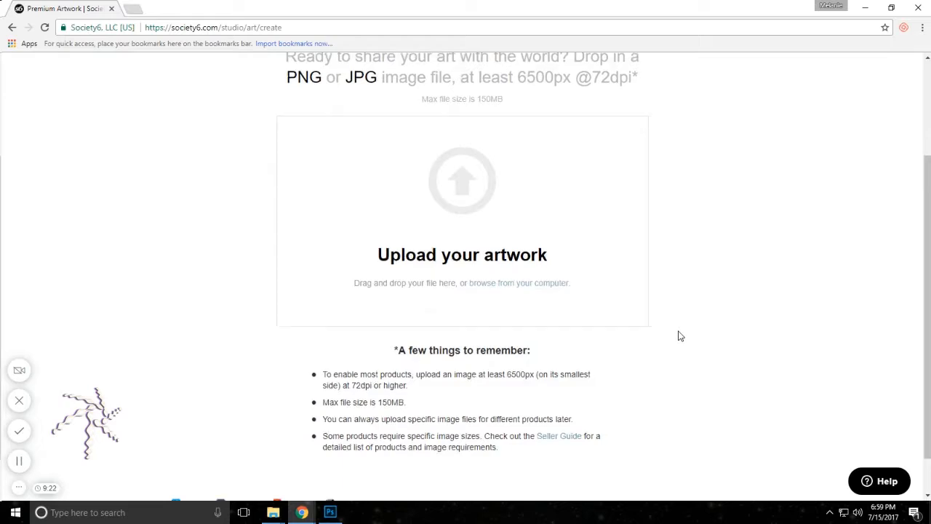
scroll(680, 335, "up", 2)
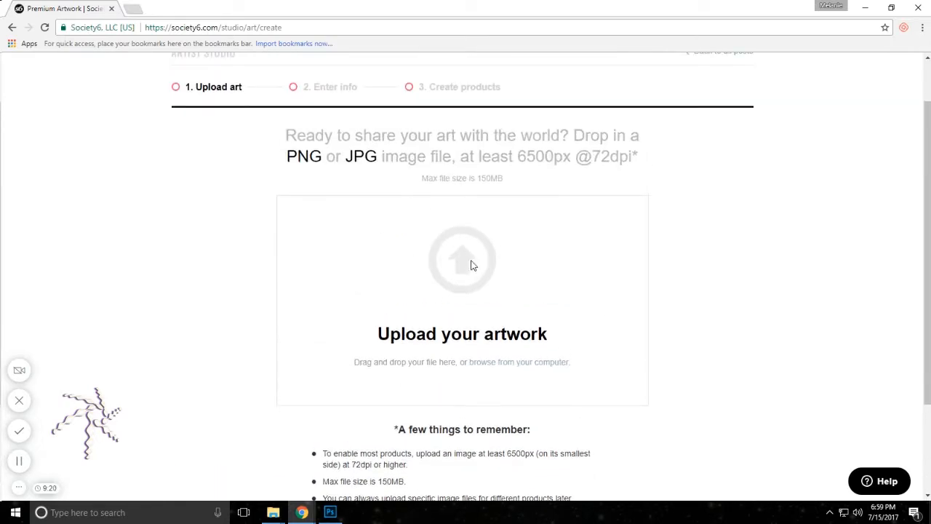
Browse the Downloads folder for artwork files, then cancel without choosing any.
left_click(494, 364)
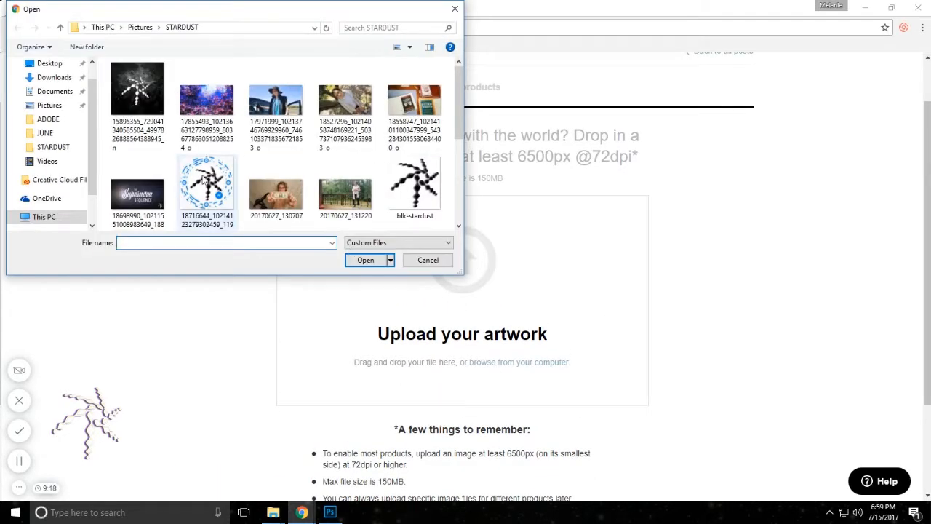
left_click(53, 77)
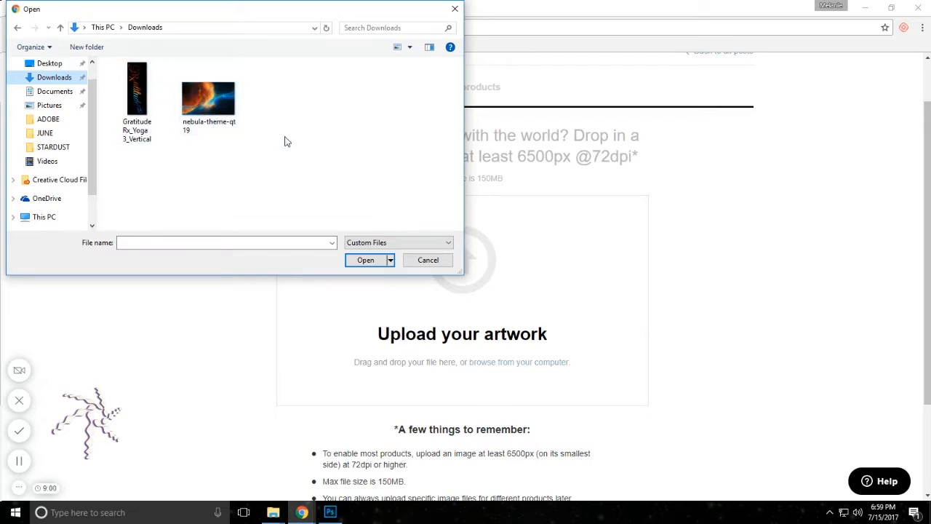
left_click(428, 259)
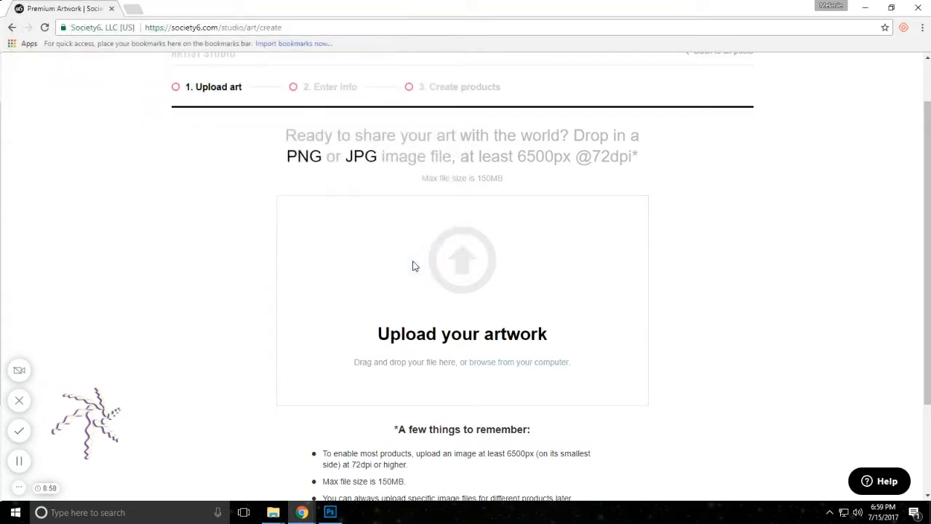
Bring Photoshop forward and glance at the open File Explorer windows.
left_click(329, 512)
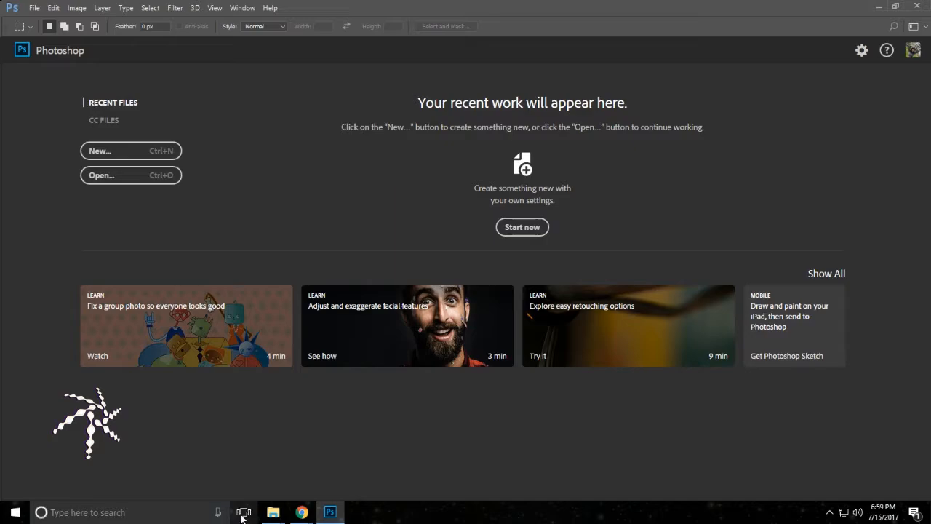
left_click(273, 512)
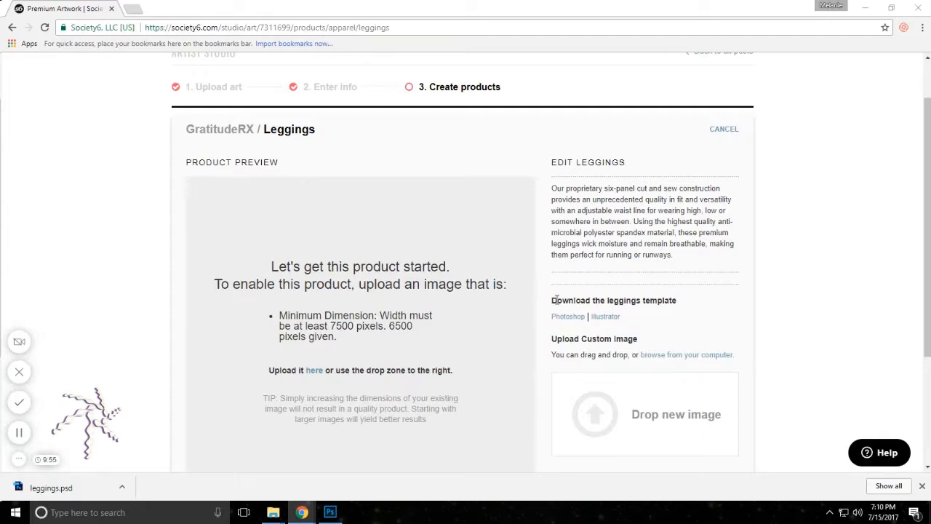
left_click_drag(551, 304, 686, 306)
left_click(731, 349)
scroll(732, 350, "up", 1)
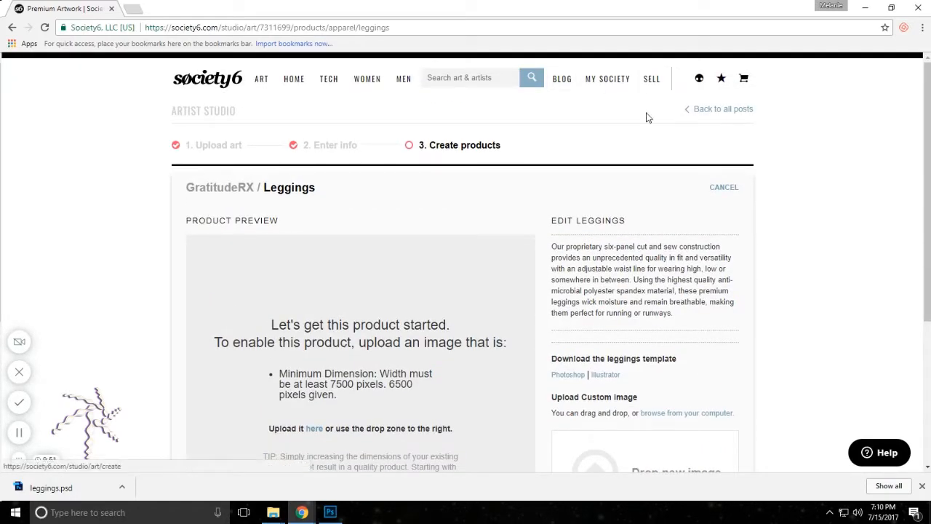
left_click_drag(195, 145, 248, 146)
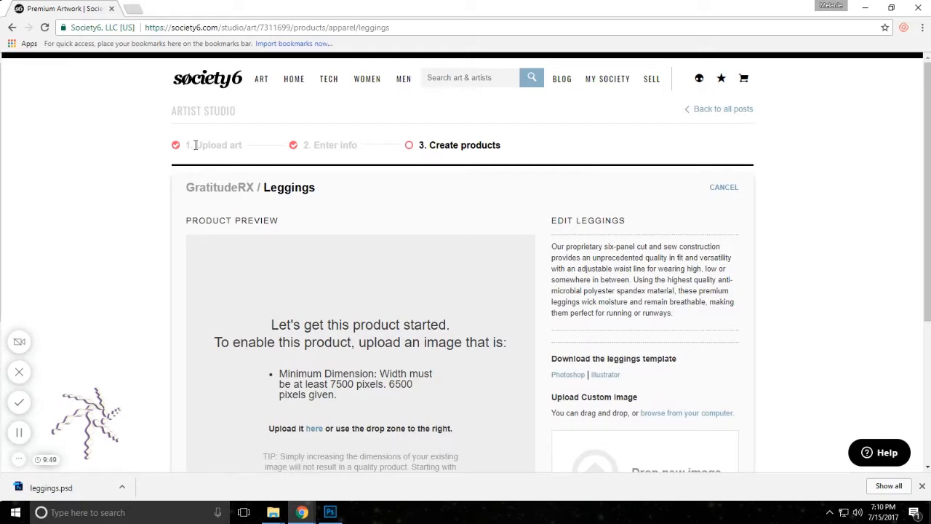
left_click(330, 511)
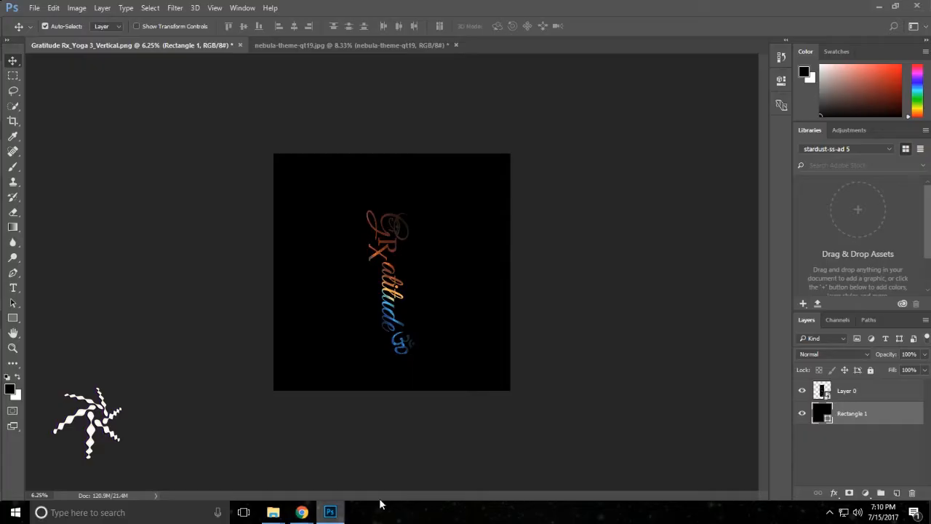
left_click(271, 43)
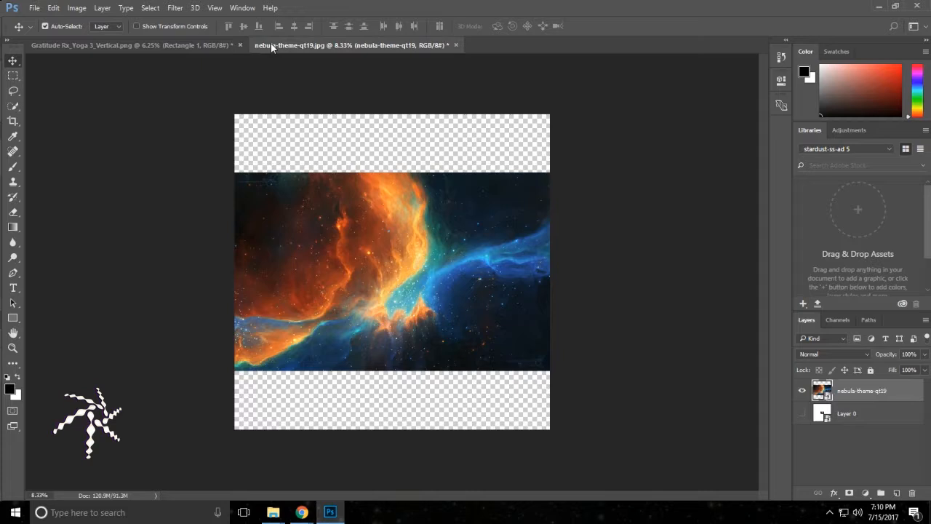
left_click(204, 47)
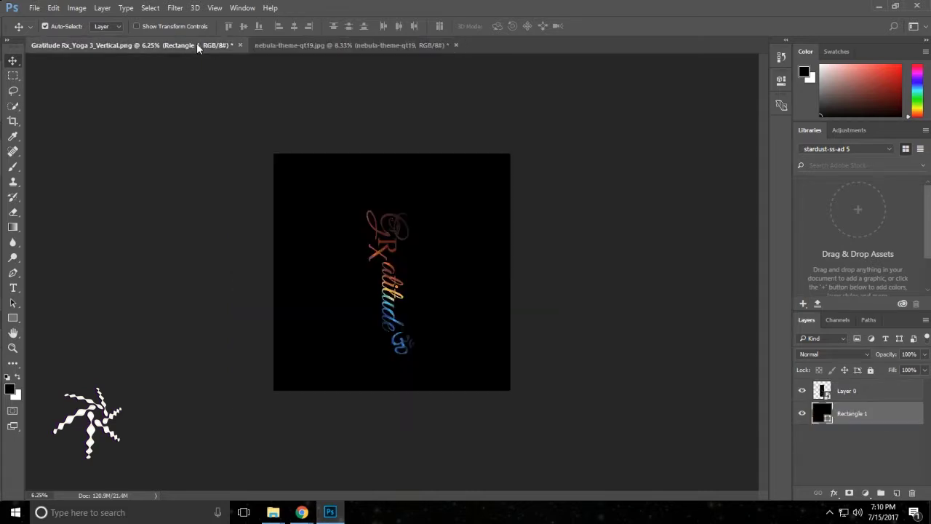
left_click(302, 512)
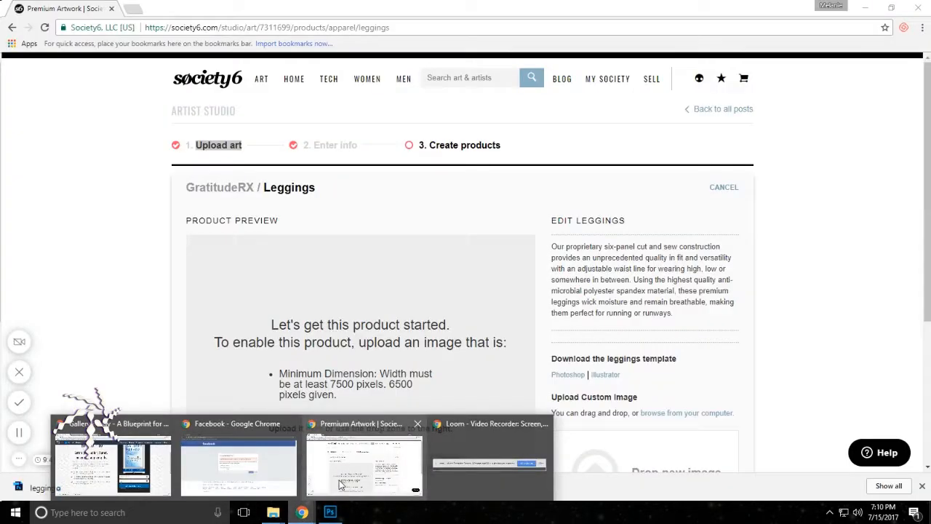
left_click(364, 465)
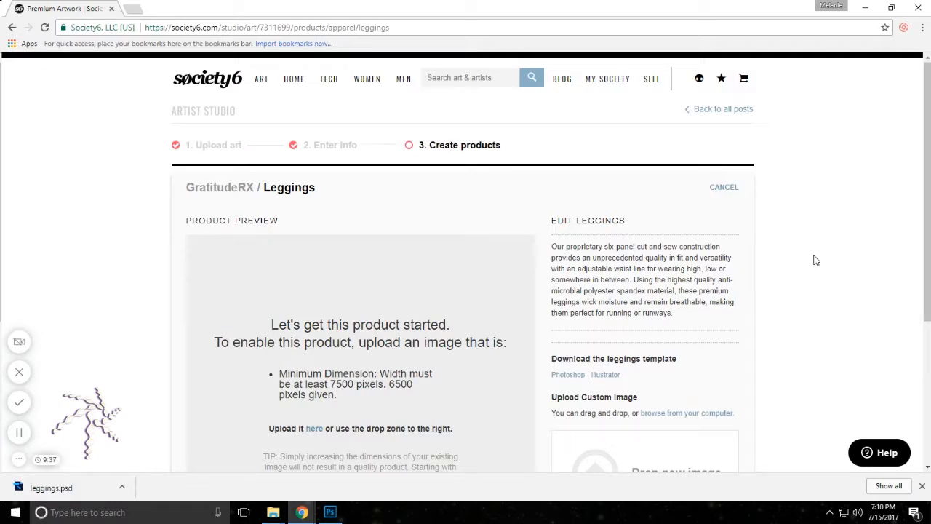
scroll(815, 259, "down", 2)
scroll(815, 260, "down", 1)
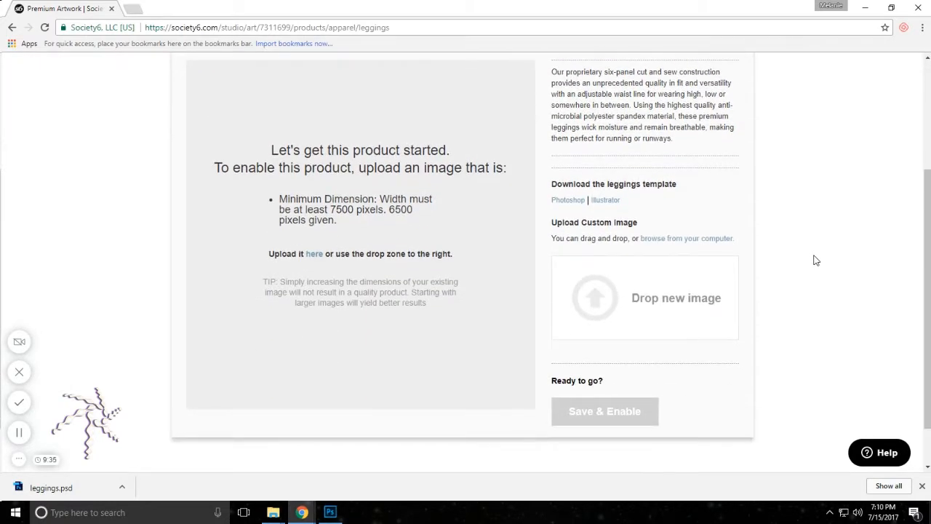
scroll(815, 260, "up", 1)
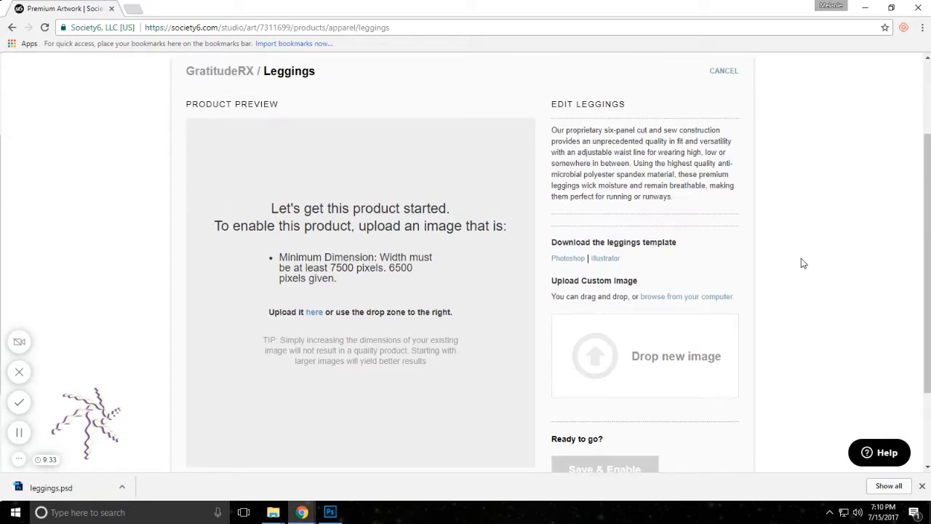
Open leggings.psd in Photoshop CC 2017 and make the MASK group visible.
left_click(73, 487)
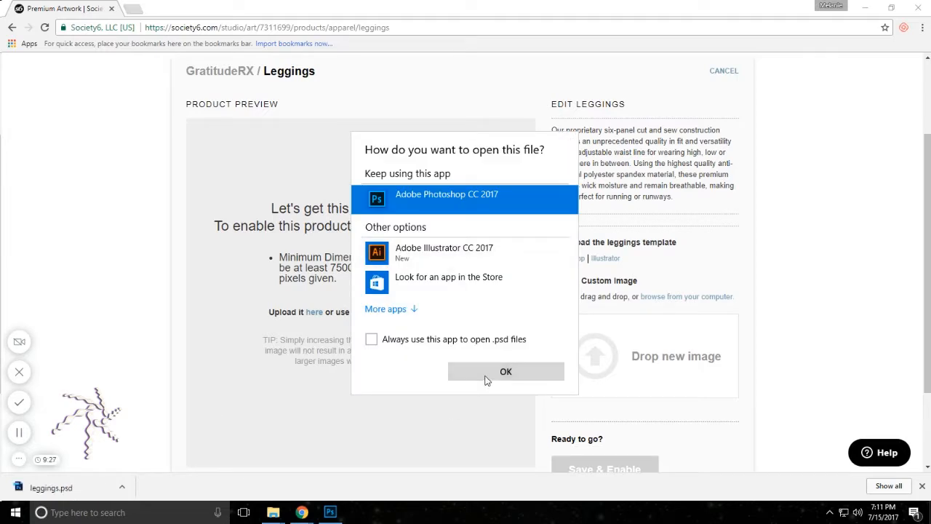
left_click(505, 371)
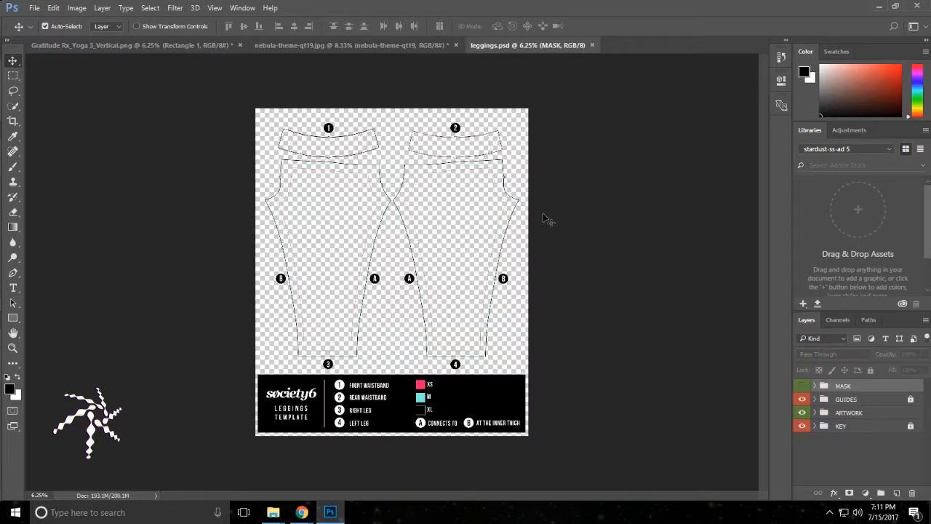
left_click(801, 386)
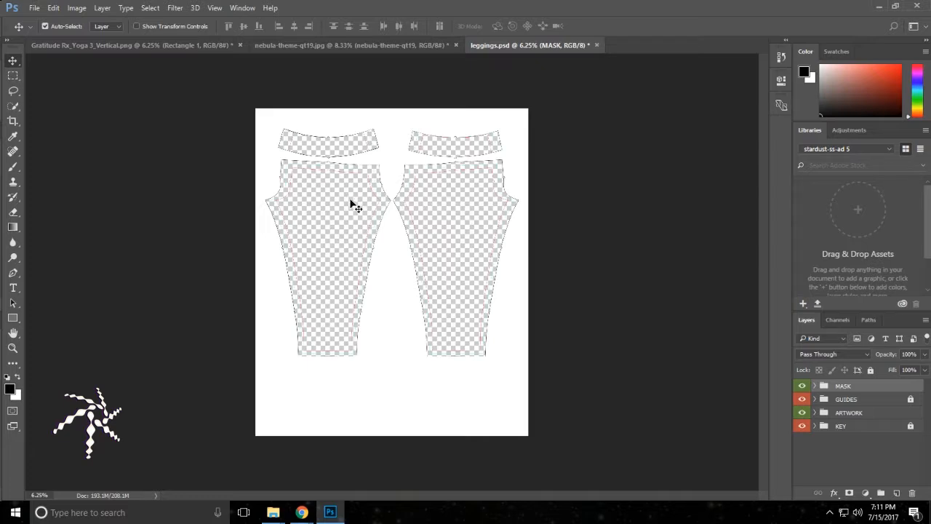
Bring the GRATITUDE rx folder window to the front over Photoshop.
left_click(272, 512)
mouse_move(146, 467)
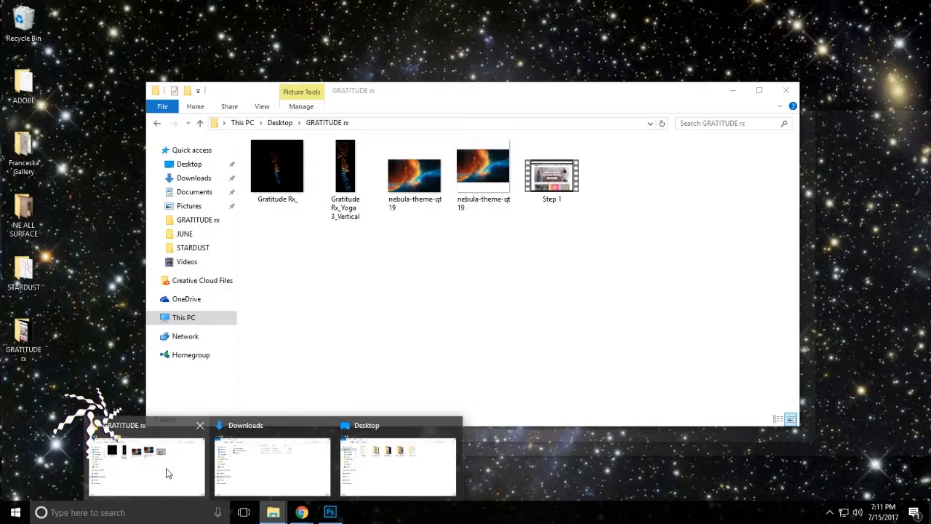
left_click(168, 473)
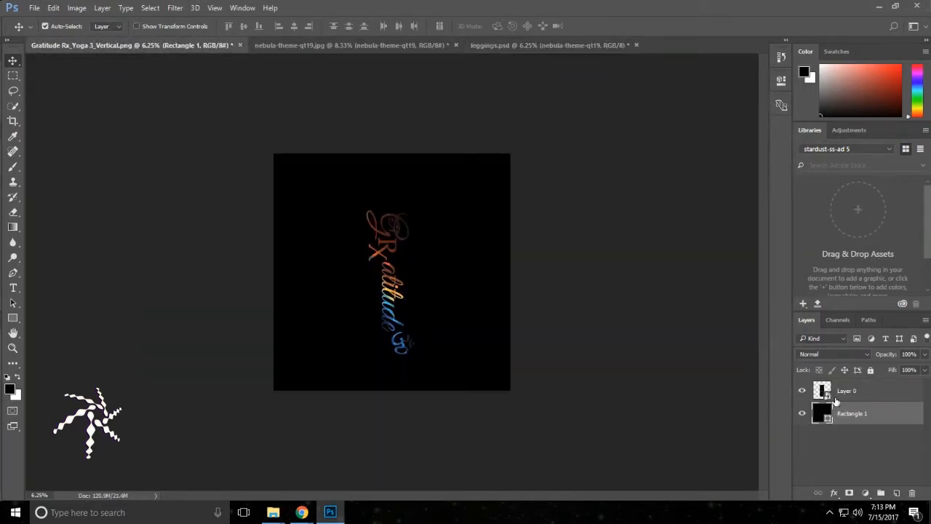
Place the Gratitude Rx panel on the right-leg piece and duplicate the nebula-theme-qt19 layer.
mouse_move(844, 396)
left_mouse_down()
mouse_move(538, 46)
mouse_move(343, 269)
mouse_move(320, 240)
left_mouse_up()
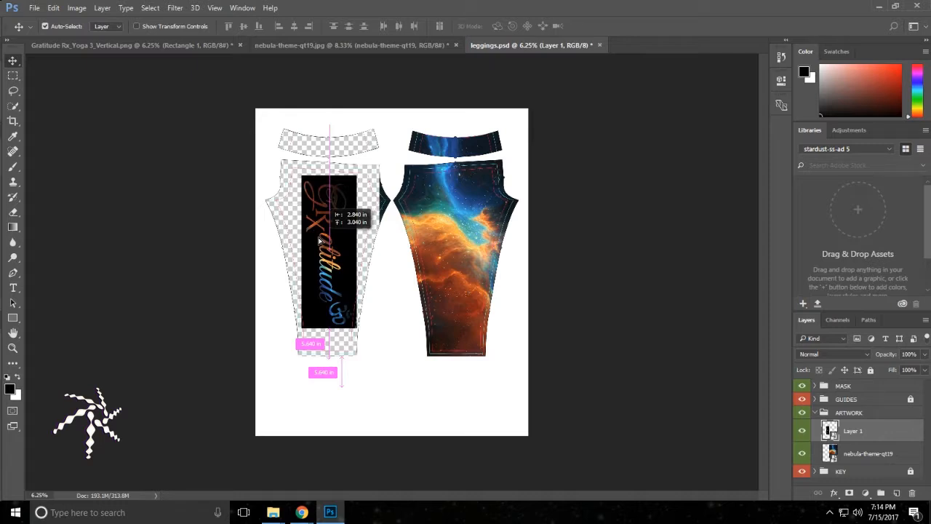
left_click_drag(320, 240, 320, 240)
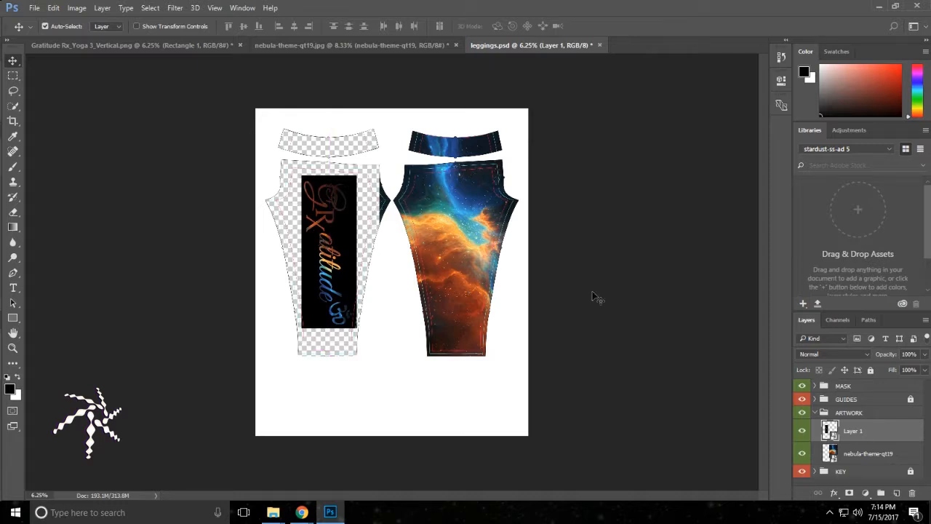
left_click(880, 453)
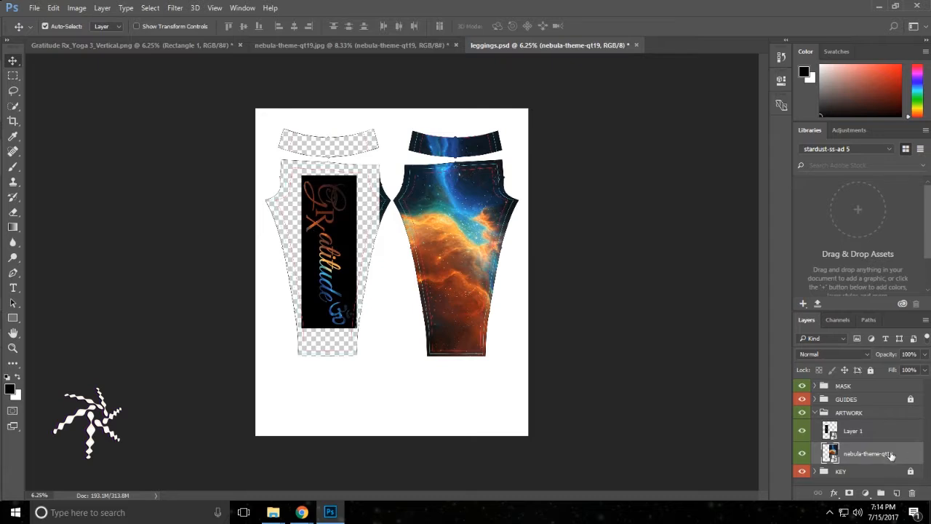
left_click_drag(883, 455, 898, 493)
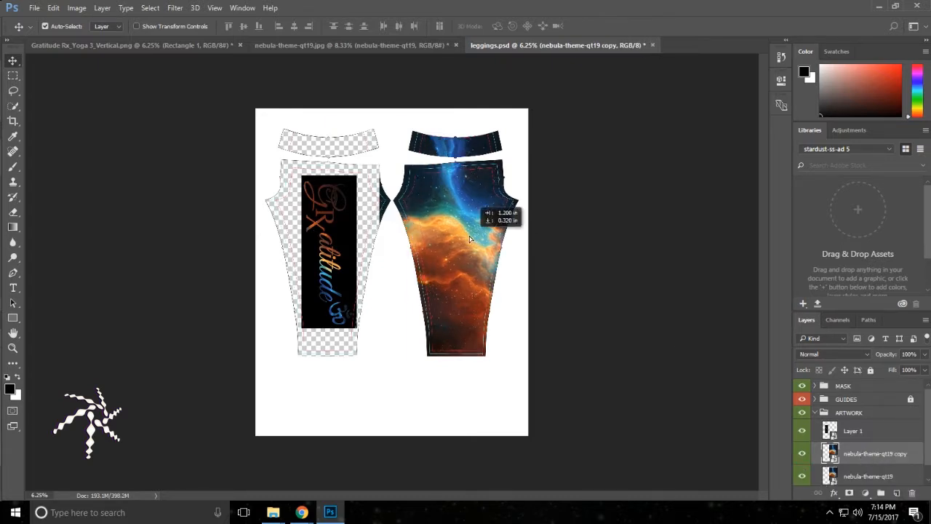
Move the nebula copy onto the right leg and add an empty layer below the nebula layers.
mouse_move(473, 243)
left_mouse_down()
mouse_move(278, 236)
mouse_move(255, 240)
mouse_move(250, 259)
mouse_move(251, 241)
left_mouse_up()
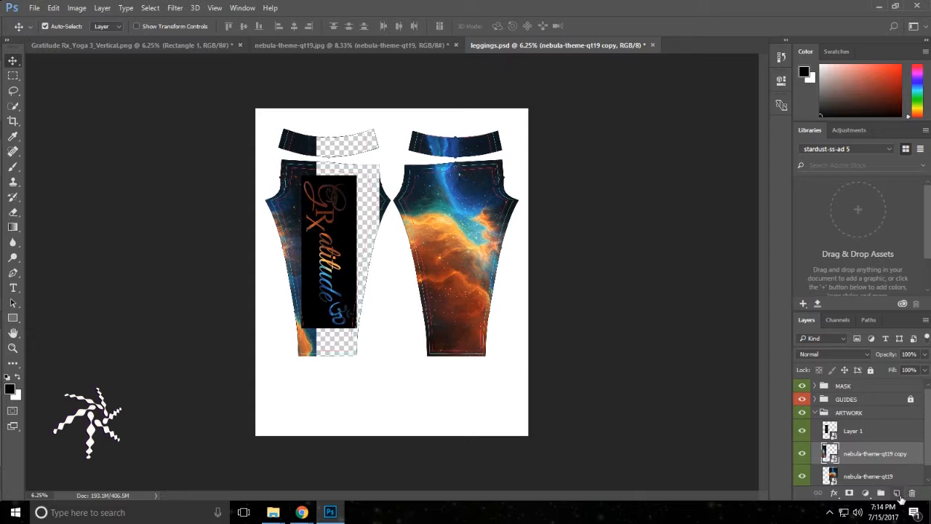
left_click(897, 494)
left_click_drag(862, 427, 879, 484)
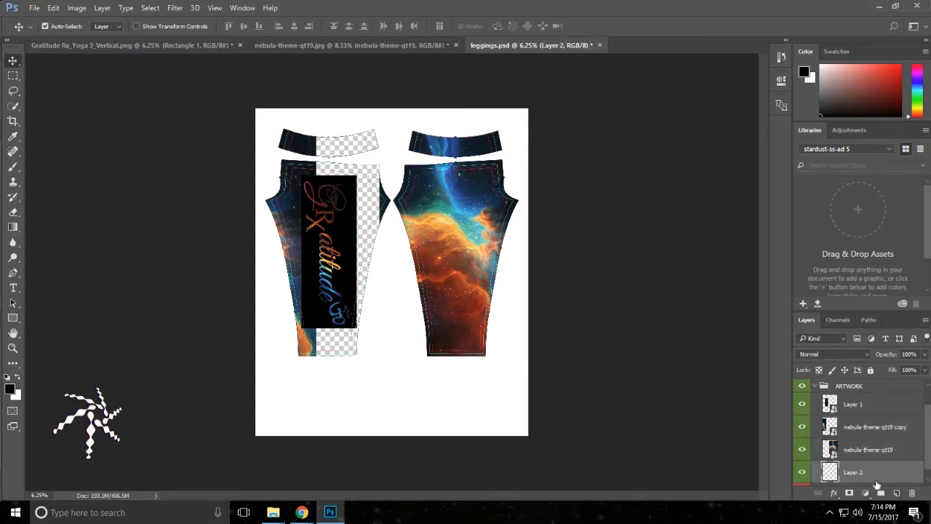
Draw a tall black rectangle down the right leg from the waistband, then select the Gratitude Rx panel layer.
left_click(13, 319)
mouse_move(298, 123)
left_mouse_down()
mouse_move(372, 416)
mouse_move(380, 383)
left_mouse_up()
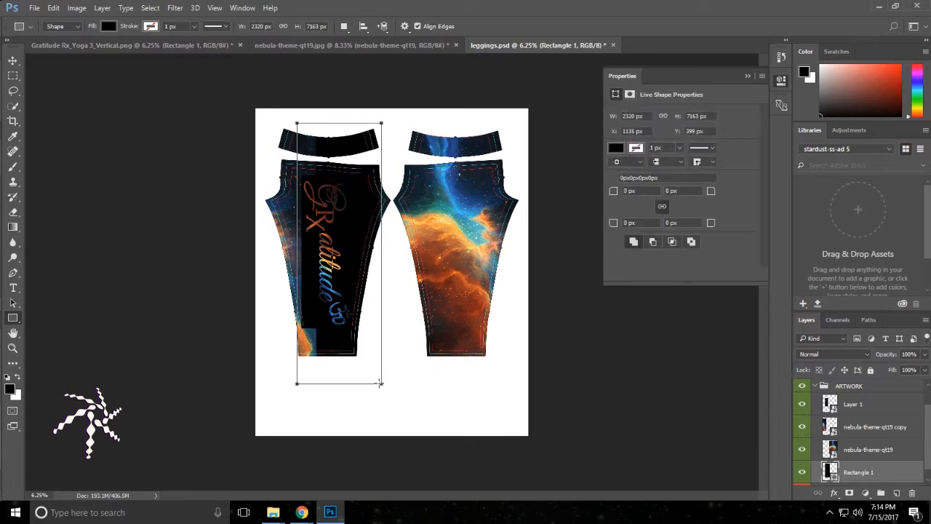
key("Delete")
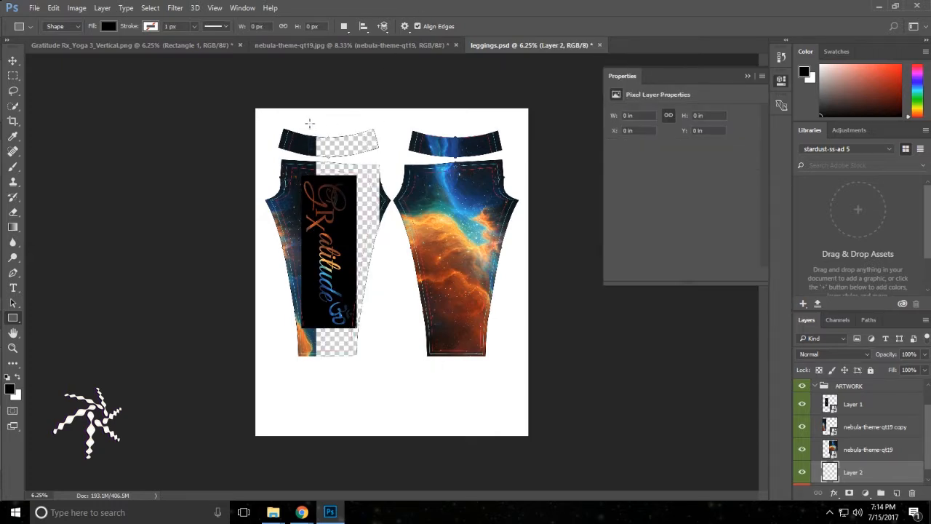
left_click_drag(313, 122, 382, 359)
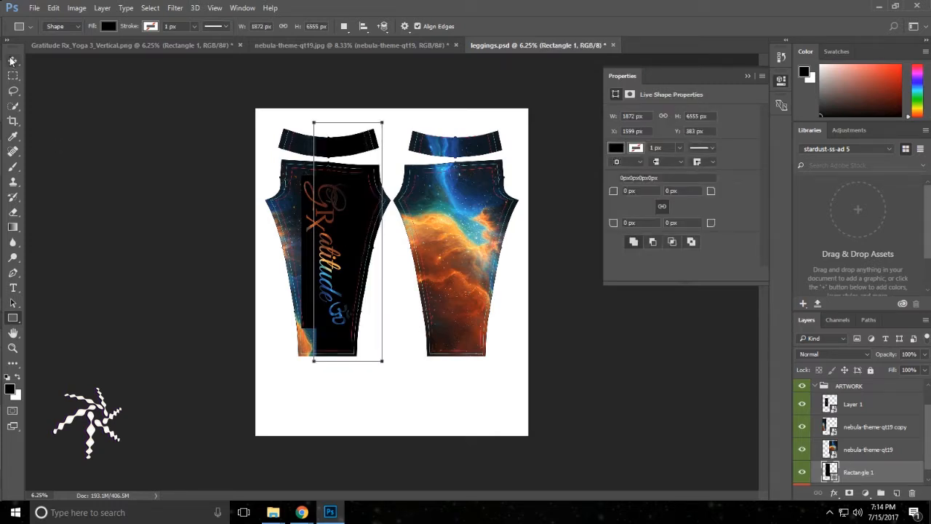
left_click(13, 62)
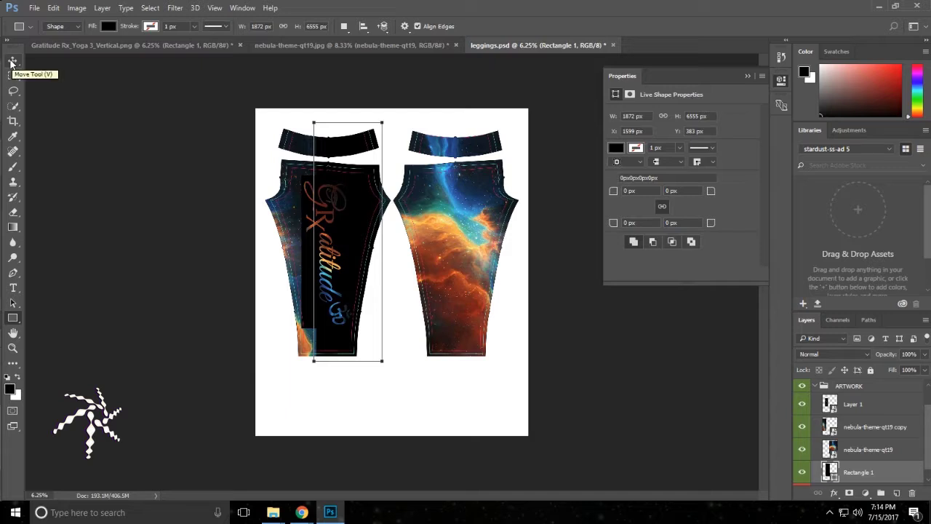
left_click(746, 76)
left_click(869, 401)
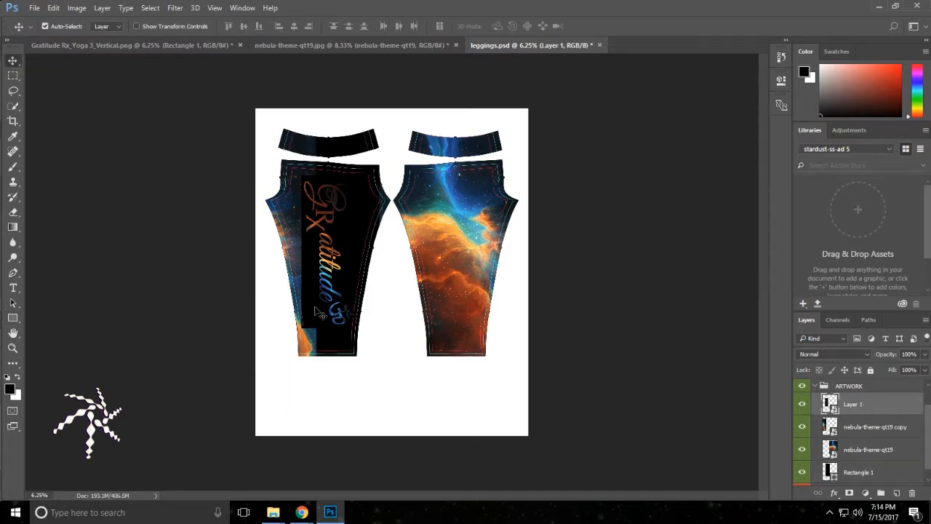
scroll(325, 265, "up", 3)
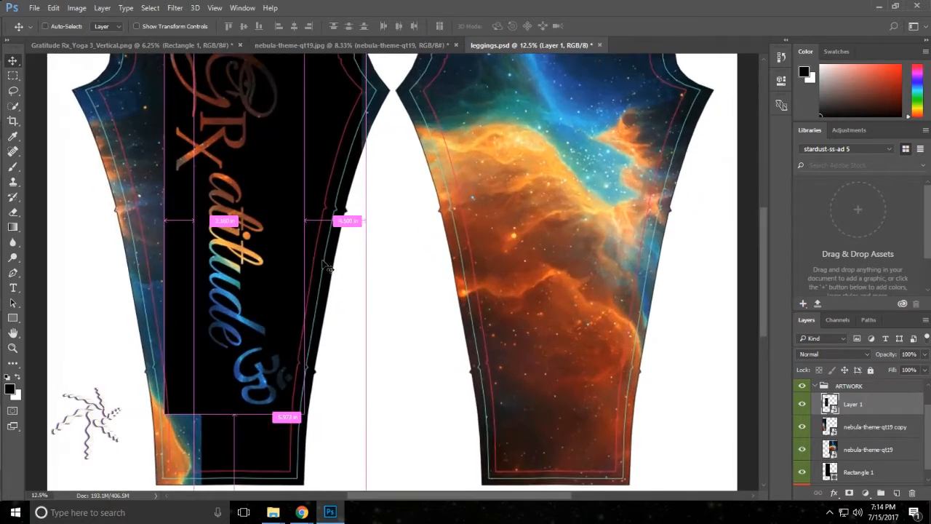
scroll(325, 266, "up", 1)
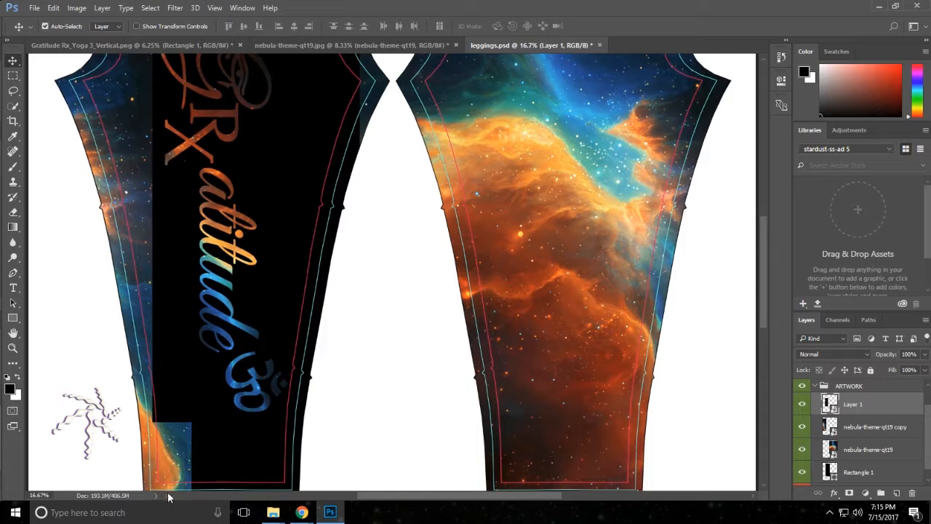
left_click_drag(169, 499, 317, 502)
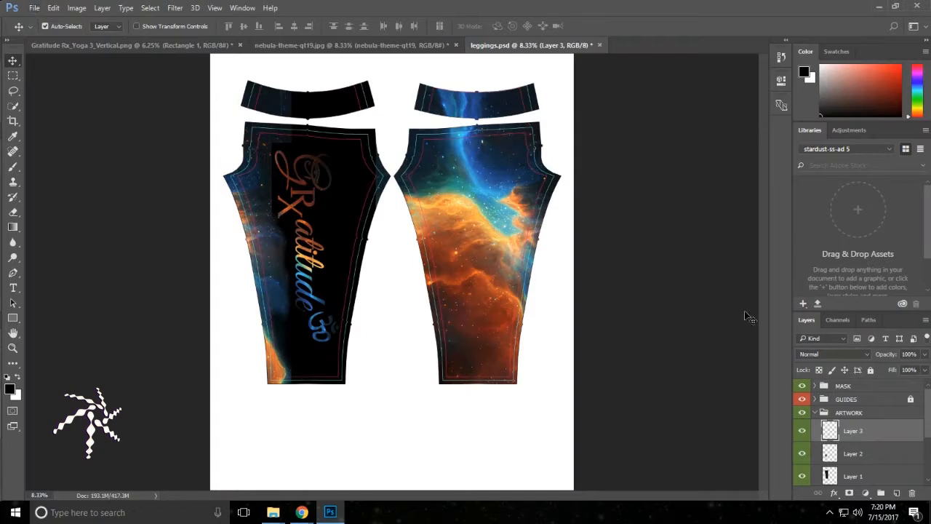
Toggle the MASK group to preview the full artwork and bleed, leaving the mask on.
left_click(802, 385)
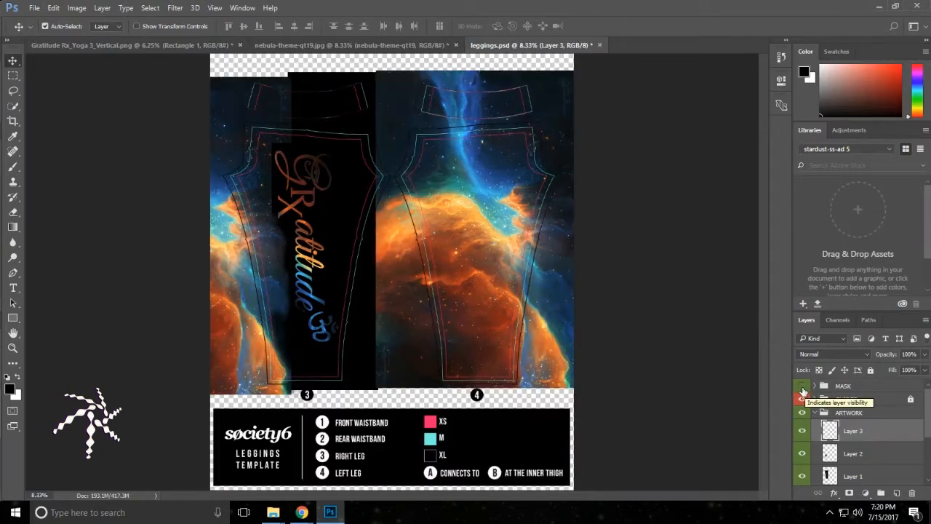
left_click(800, 388)
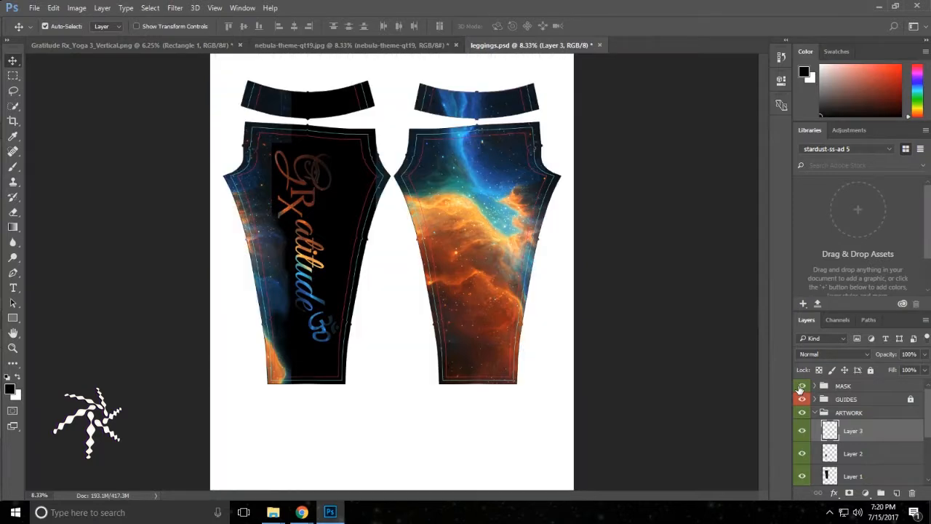
left_click(800, 388)
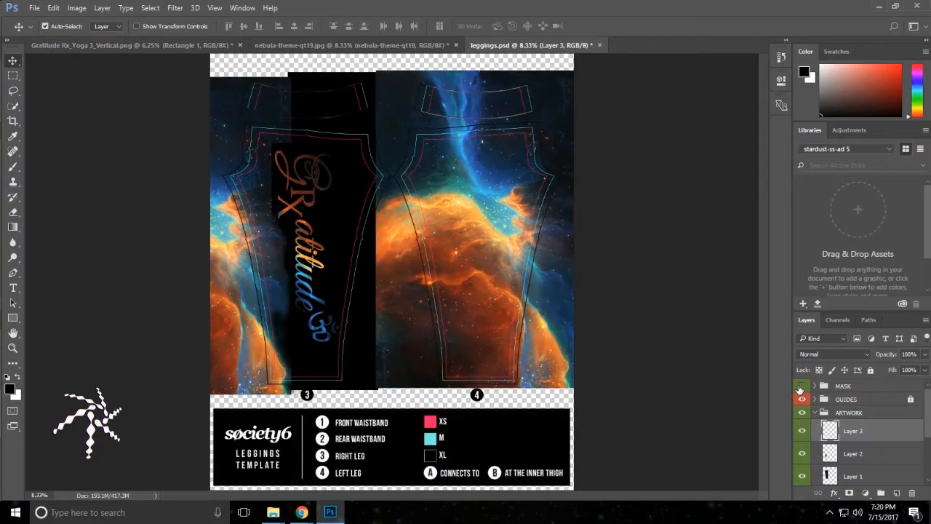
left_click(800, 388)
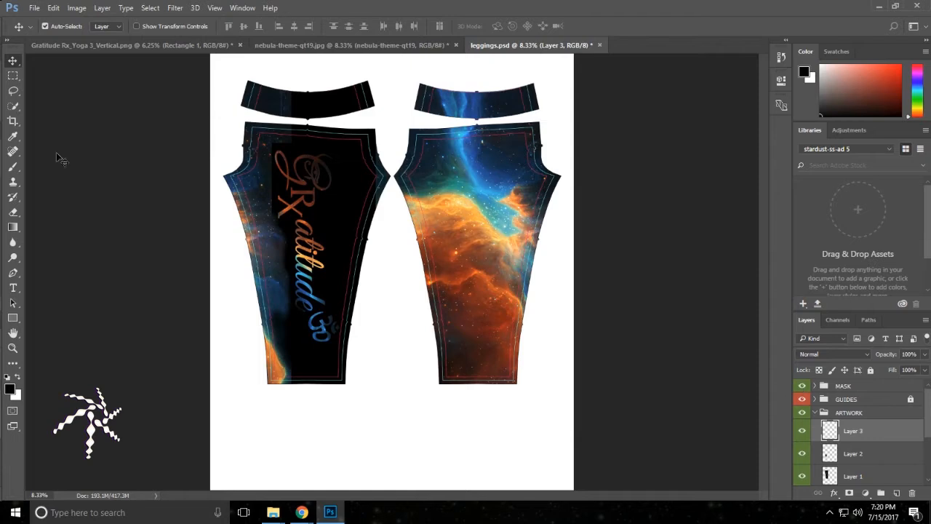
left_click(34, 8)
mouse_move(45, 175)
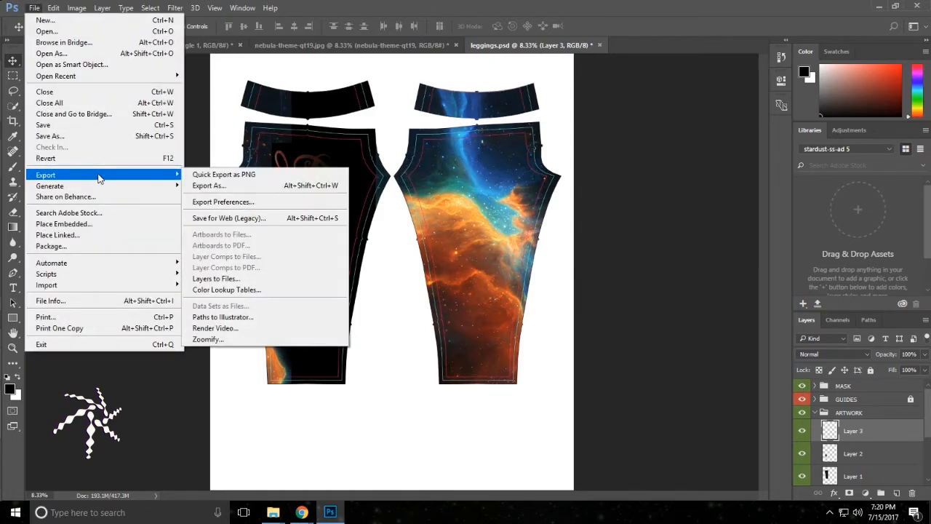
Quick Export as PNG, saving as 'leggings' in the GRATITUDE rx folder.
left_click(269, 175)
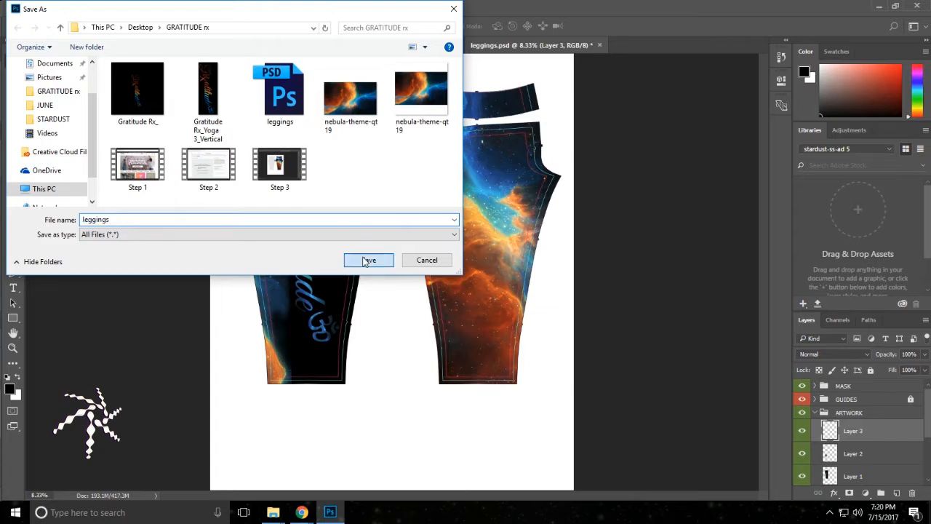
left_click(367, 260)
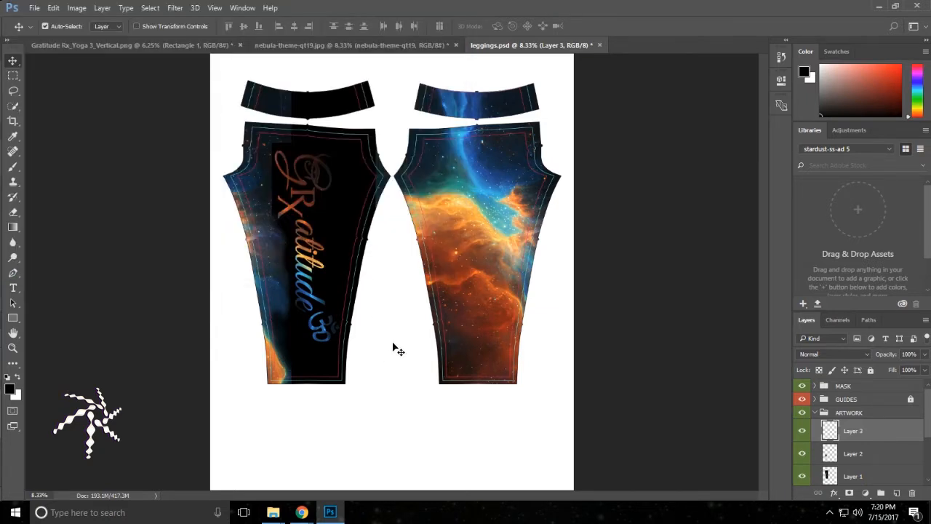